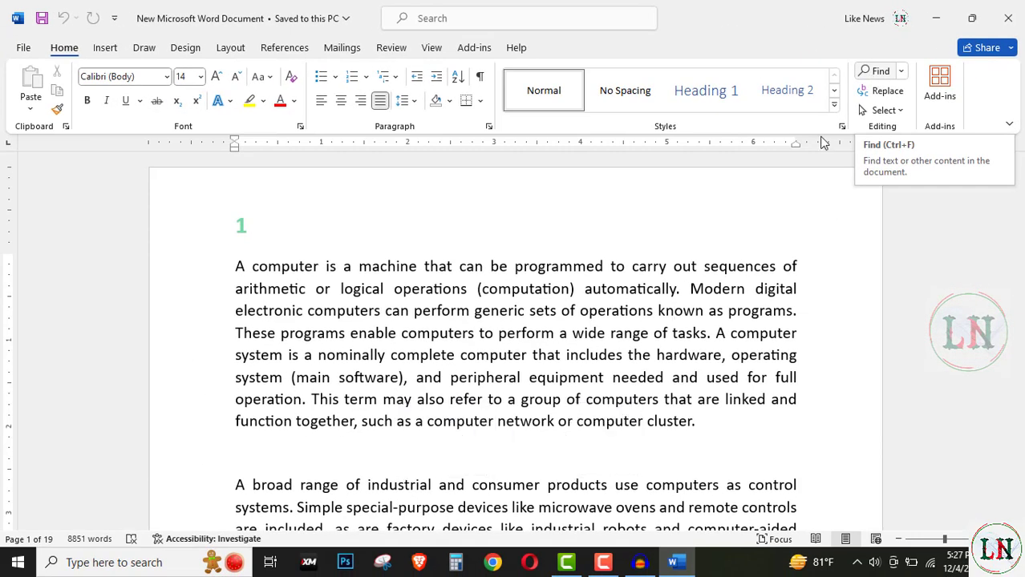
# Step: Open the document search pane, clear the leftover search term, and close the pane again
pyautogui.click(407, 355)
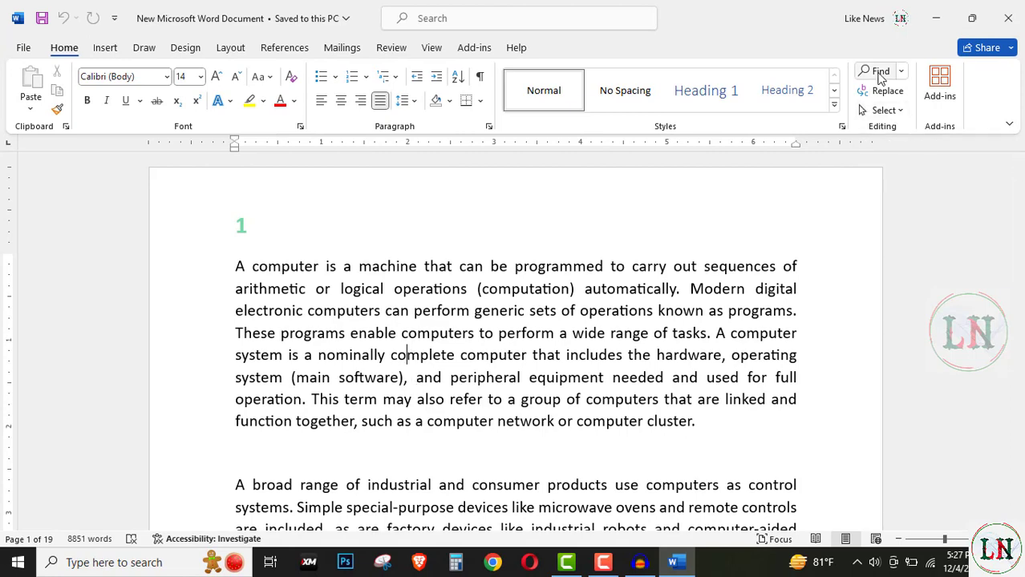
pyautogui.click(880, 72)
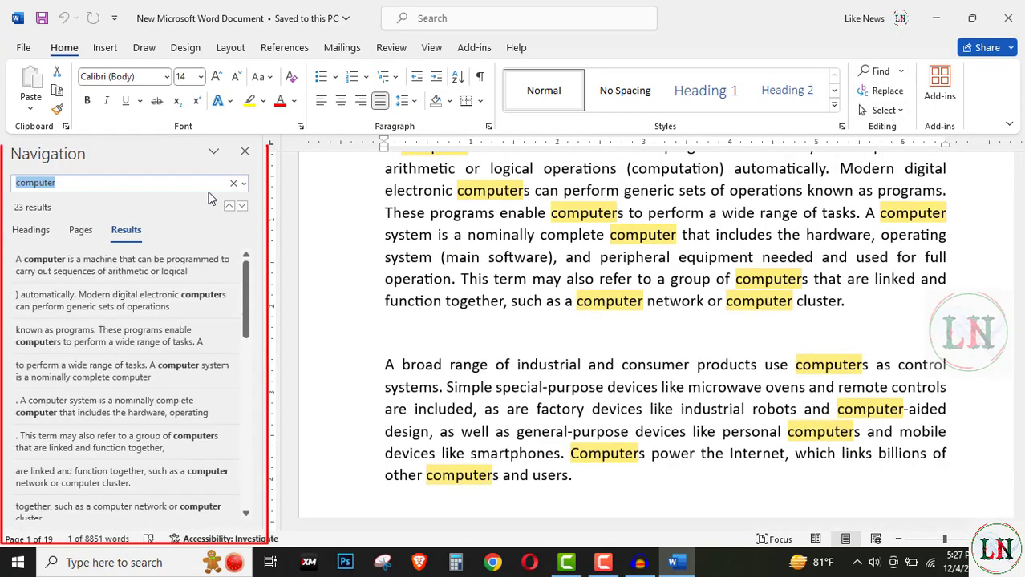
pyautogui.click(233, 183)
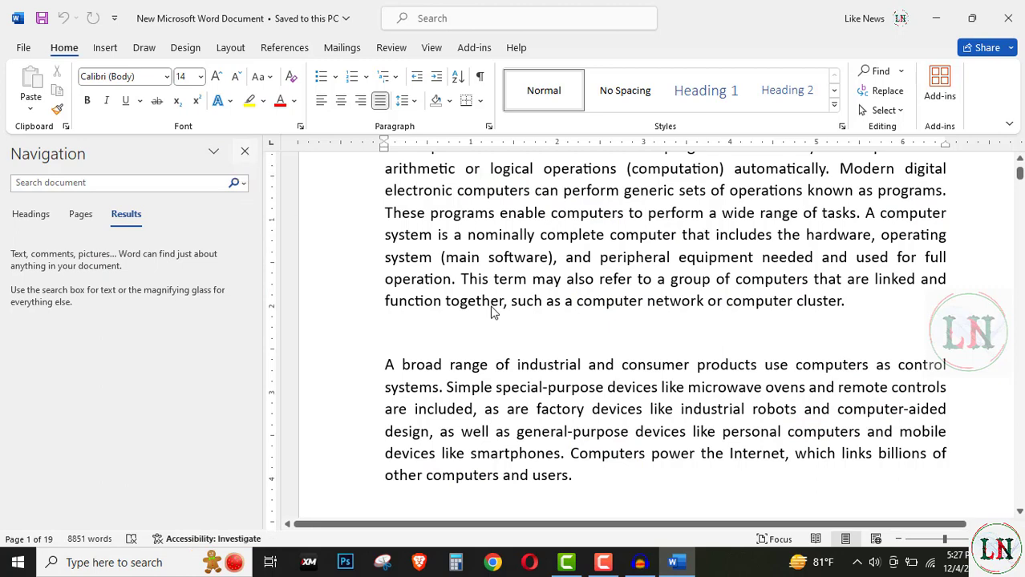
pyautogui.click(634, 267)
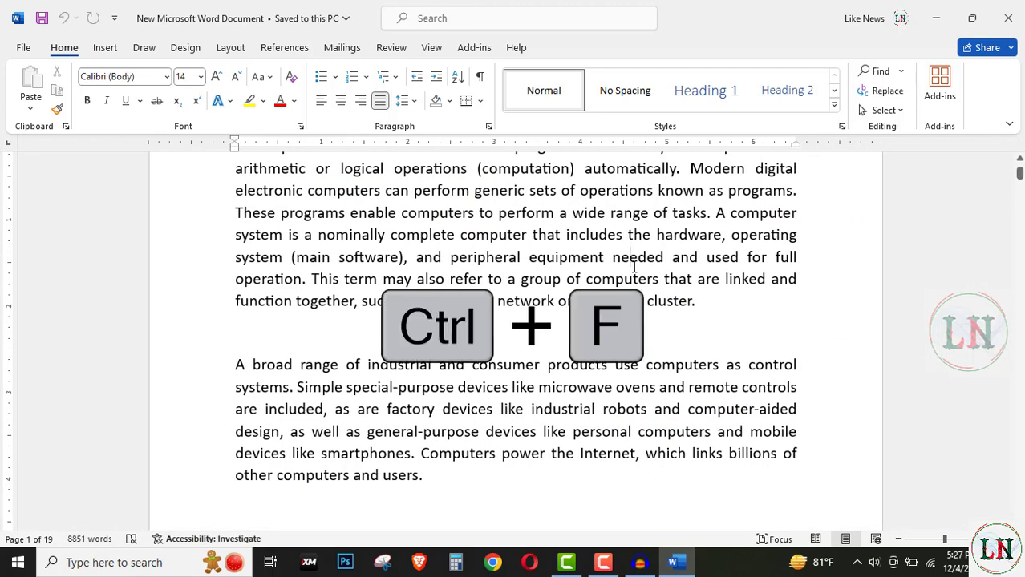
pyautogui.hotkey('ctrl', 'f')
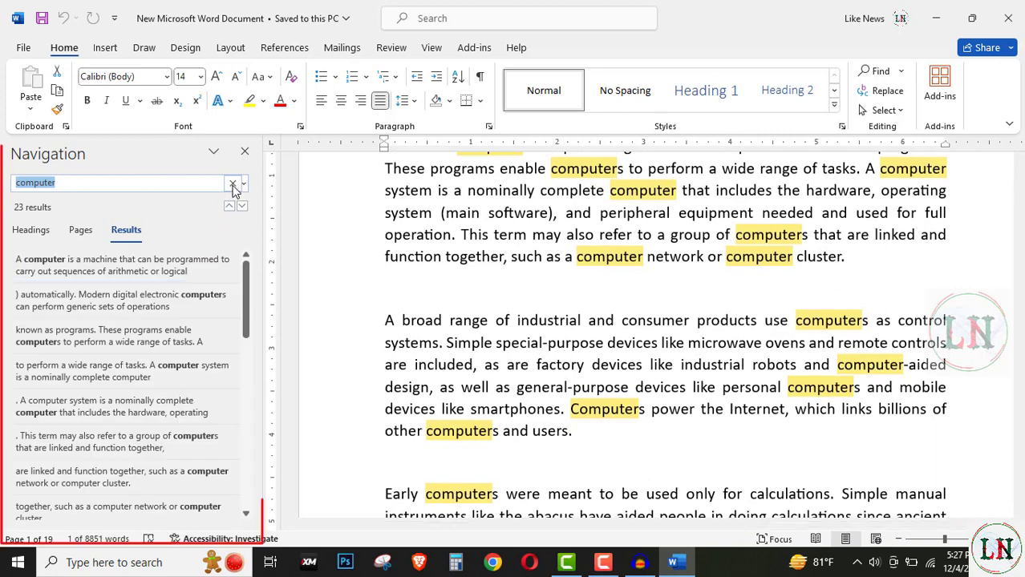
pyautogui.click(234, 183)
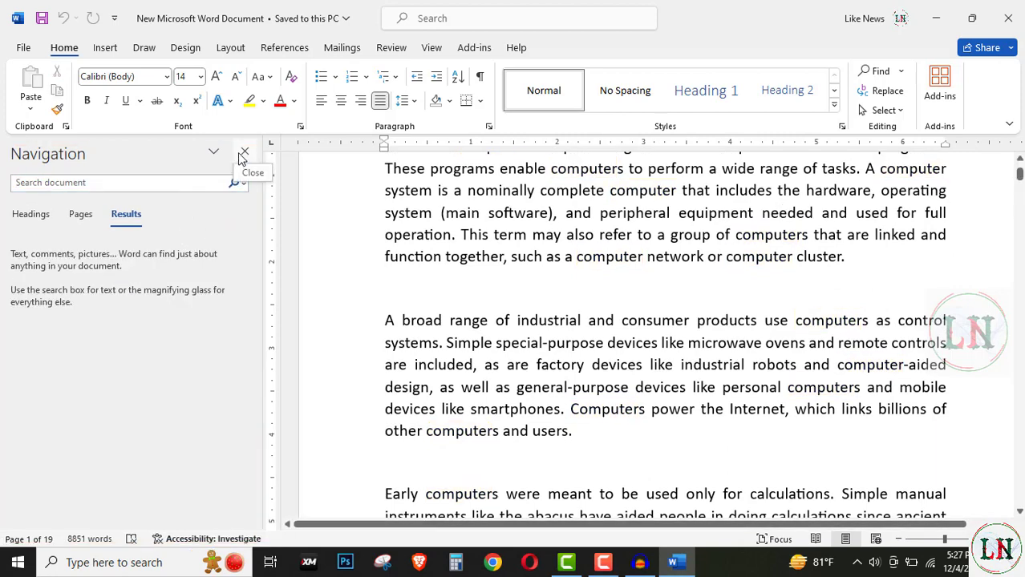
pyautogui.click(243, 154)
pyautogui.scroll(3, 480, 333)
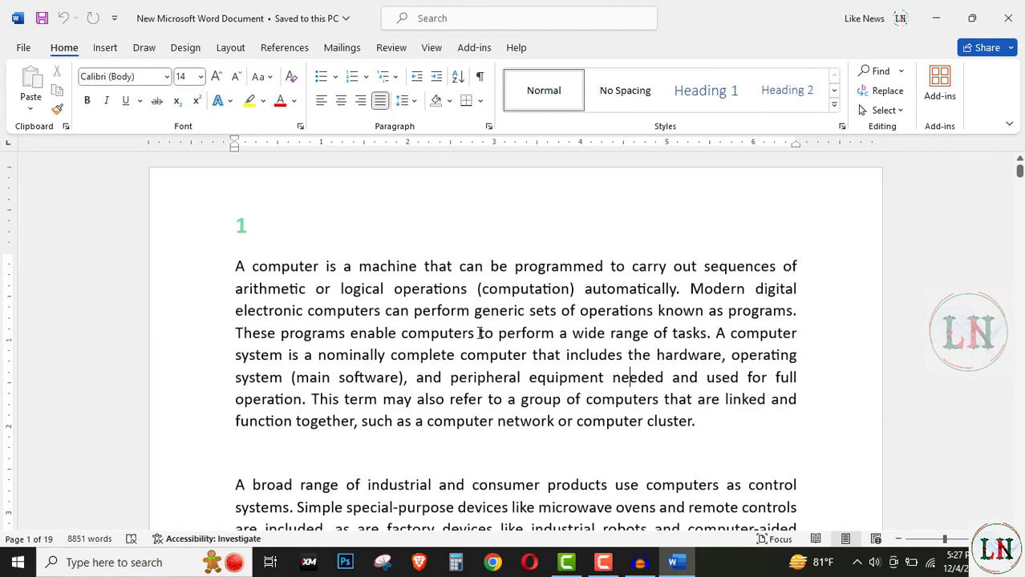
pyautogui.click(480, 333)
pyautogui.scroll(-3, 455, 315)
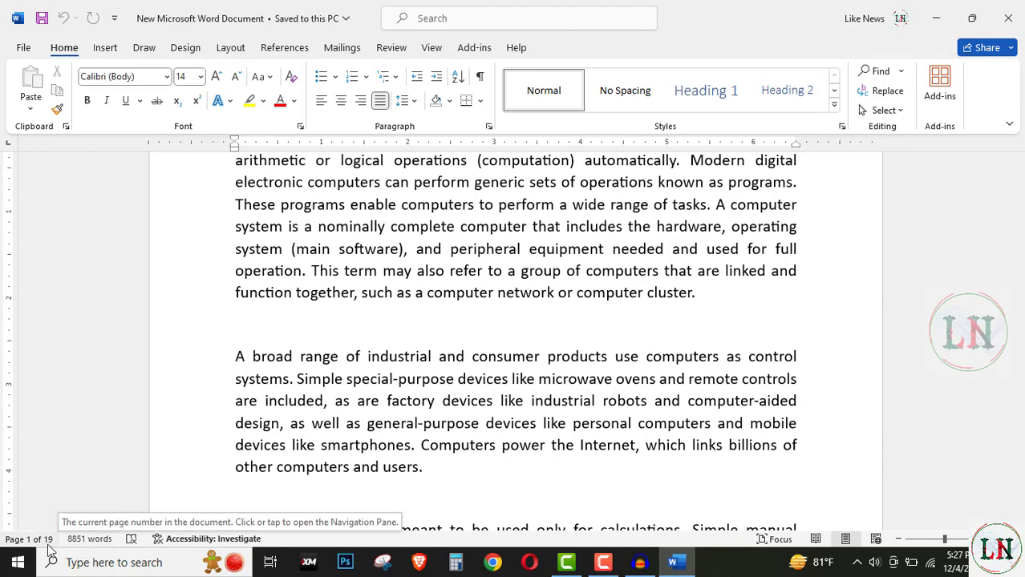
pyautogui.scroll(3, 451, 315)
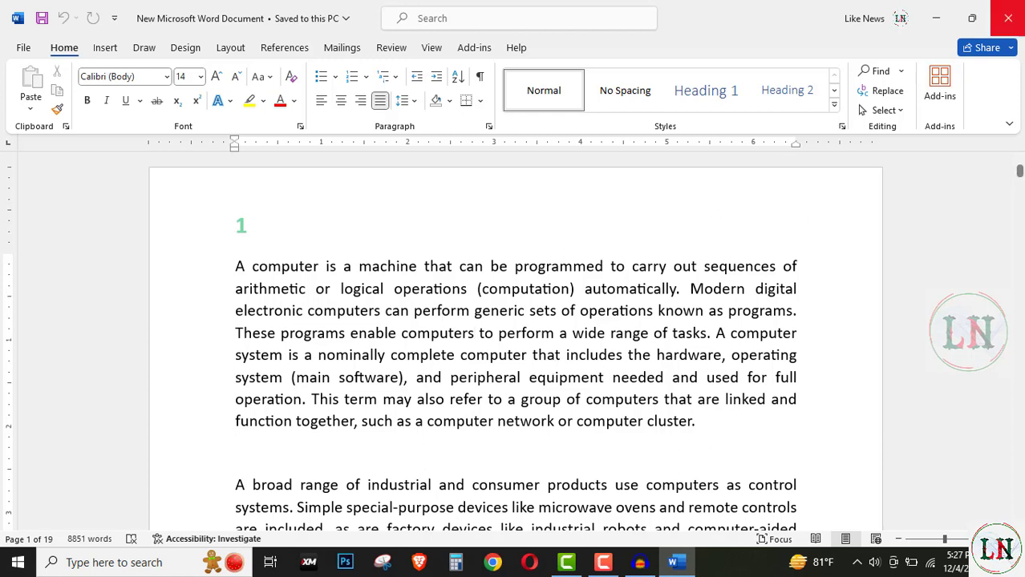
# Step: Clear the old term in the document search pane and search the document for "computer"
pyautogui.click(878, 74)
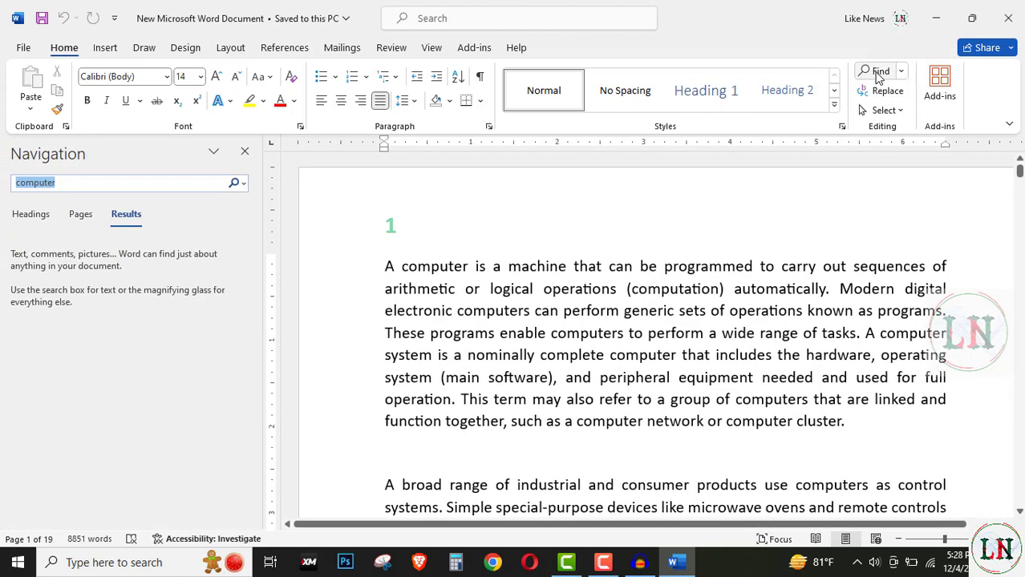
pyautogui.click(234, 184)
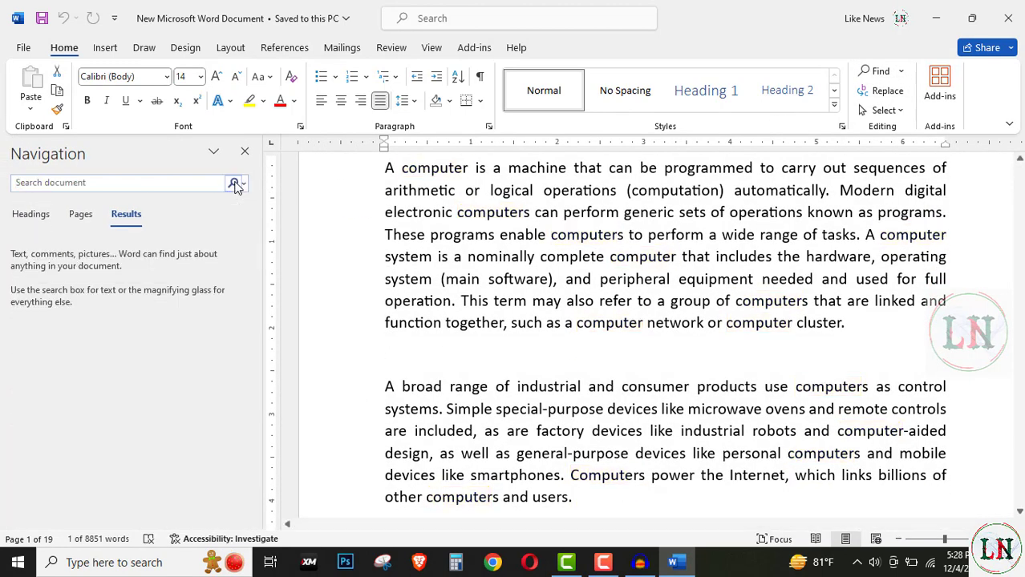
pyautogui.click(625, 235)
pyautogui.scroll(2, 608, 348)
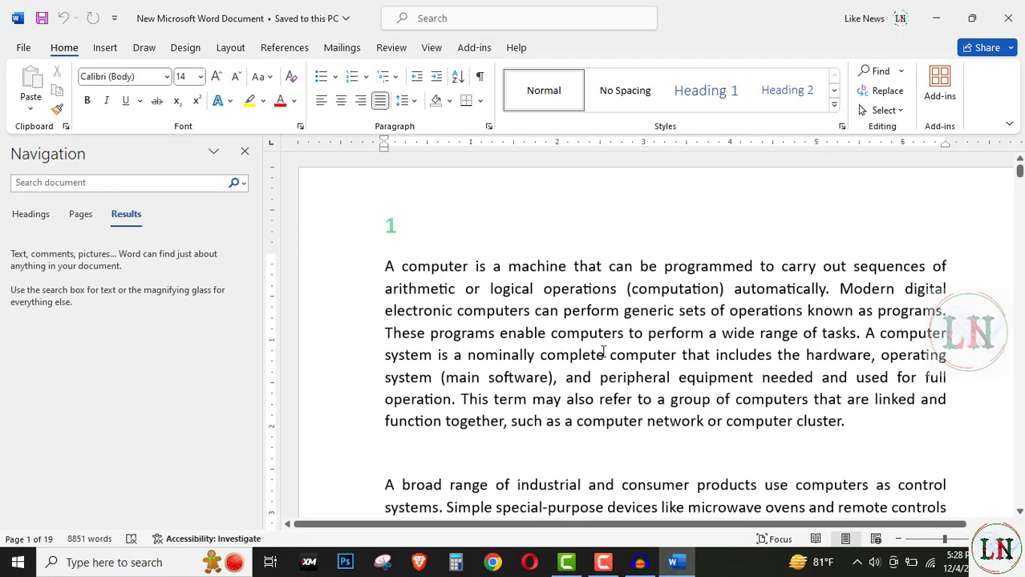
pyautogui.click(47, 184)
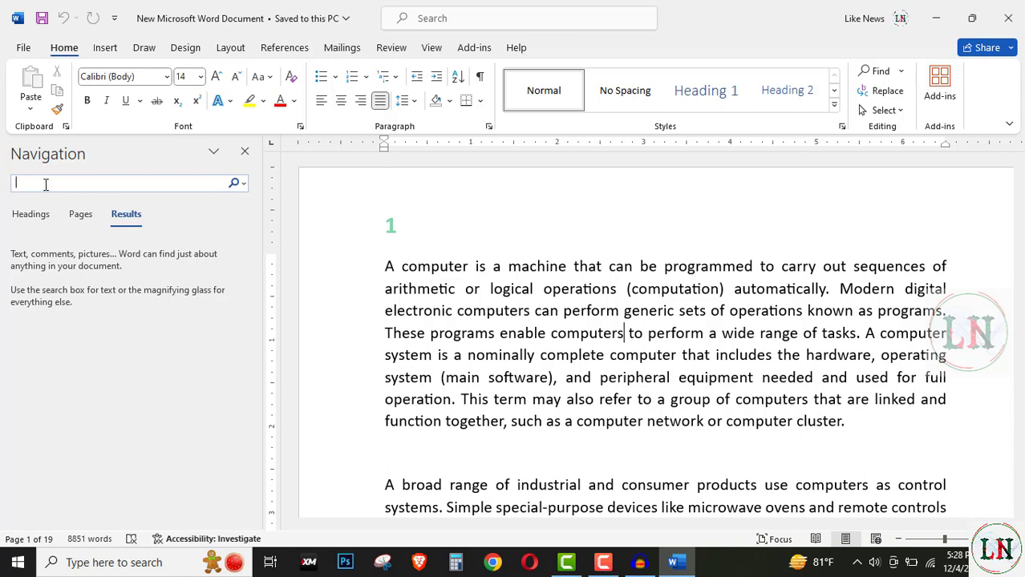
pyautogui.write('computer')
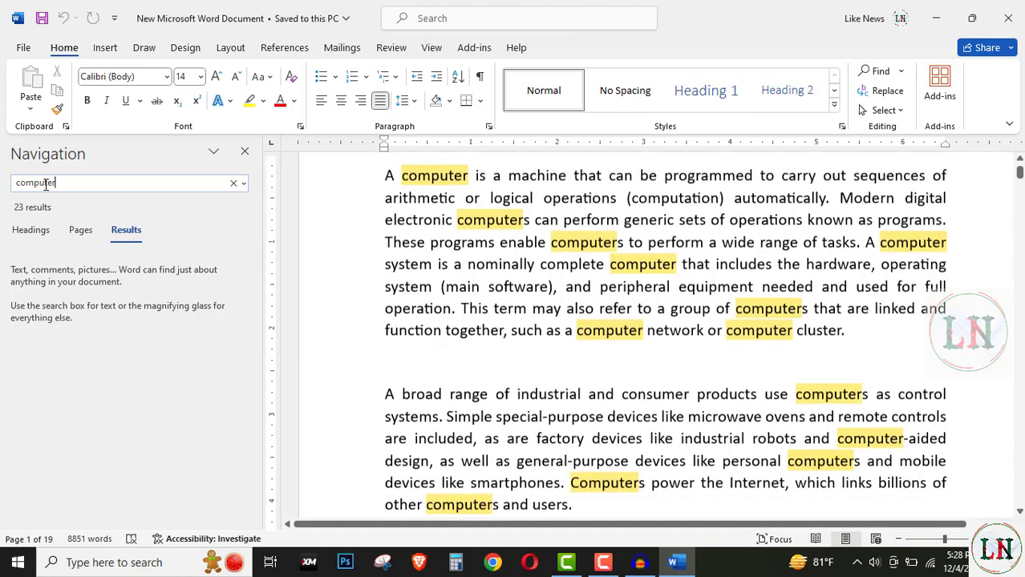
# Step: Examine the highlighted occurrences of "computer" in the text and the list of search results, and close the search pane
pyautogui.scroll(2, 680, 323)
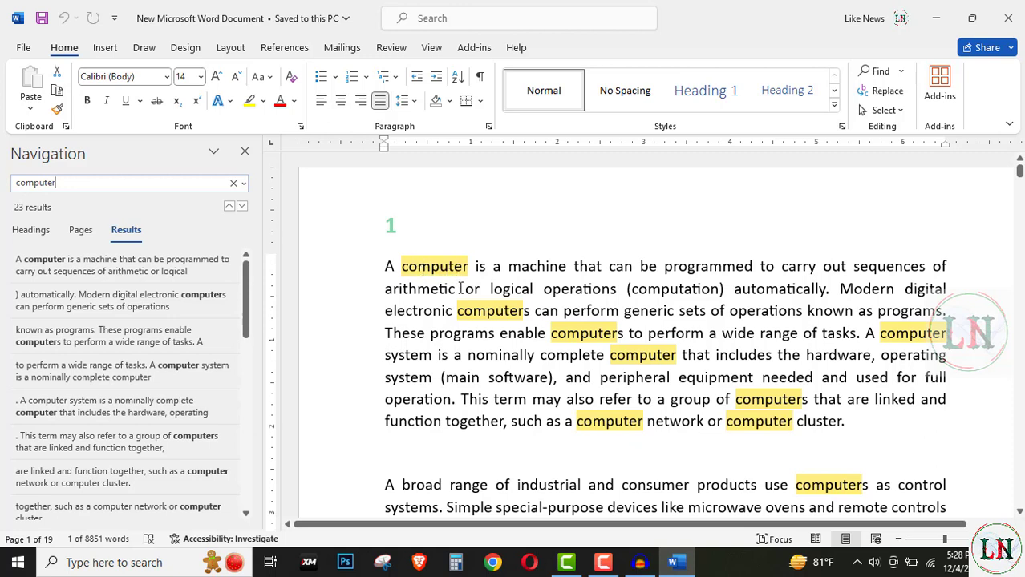
pyautogui.scroll(-5, 622, 345)
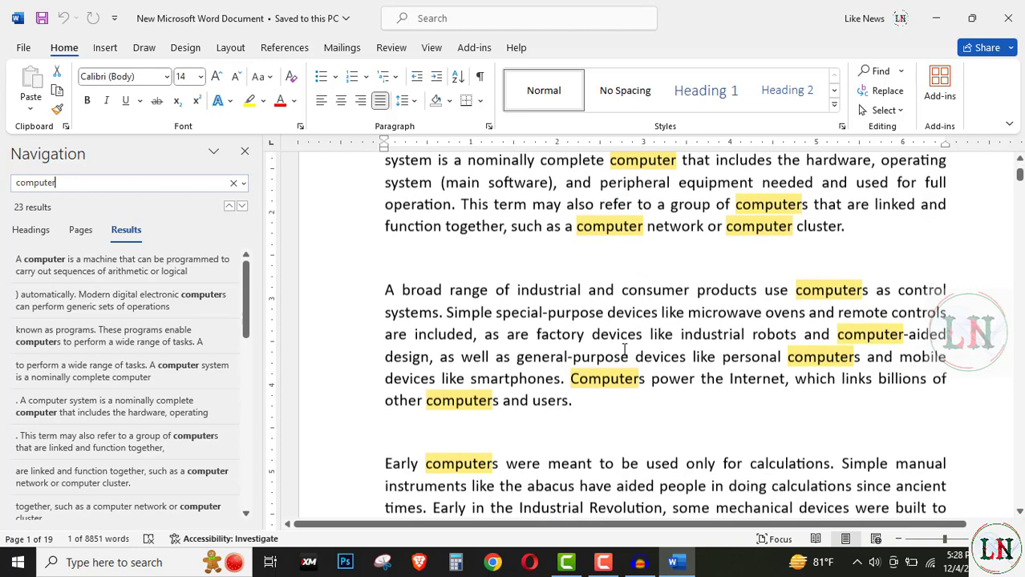
pyautogui.scroll(4, 656, 449)
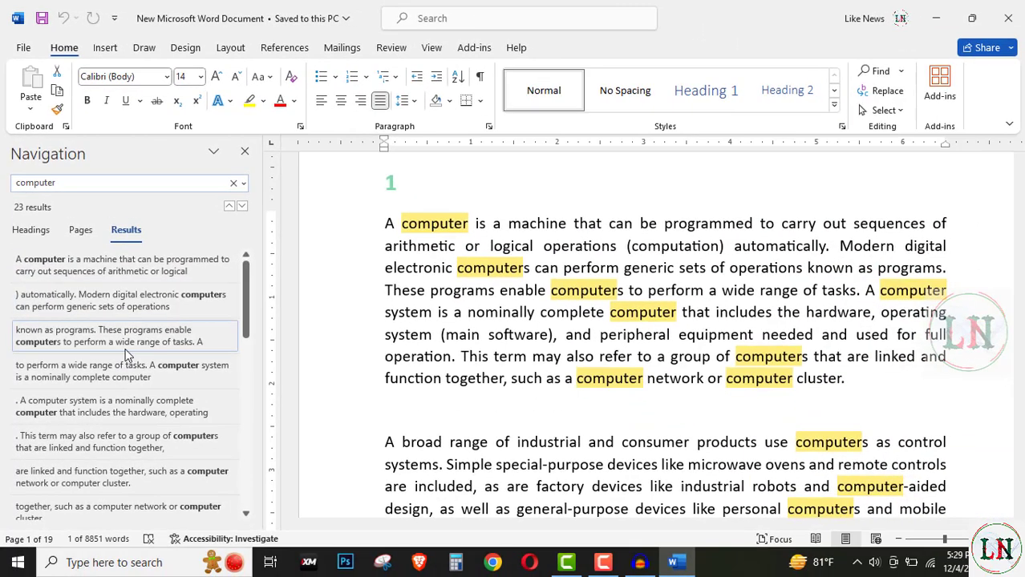
pyautogui.scroll(-5, 174, 489)
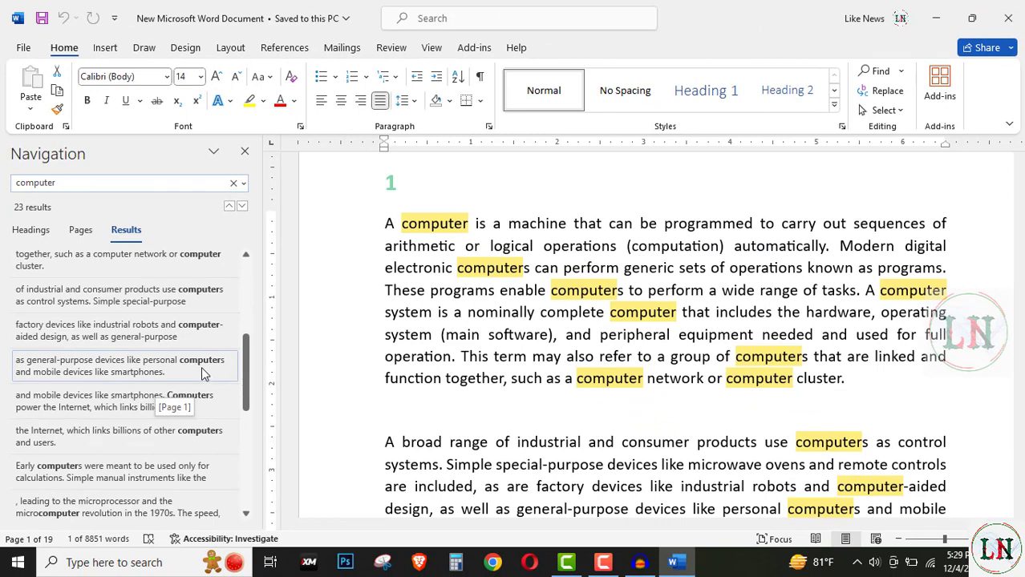
pyautogui.scroll(-1, 203, 371)
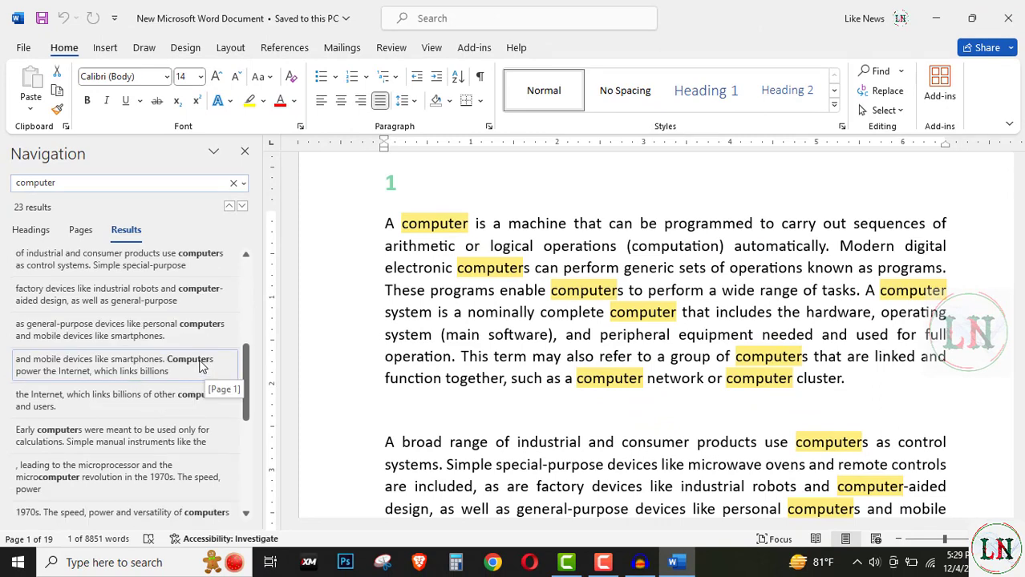
pyautogui.scroll(-2, 204, 367)
pyautogui.scroll(-5, 181, 351)
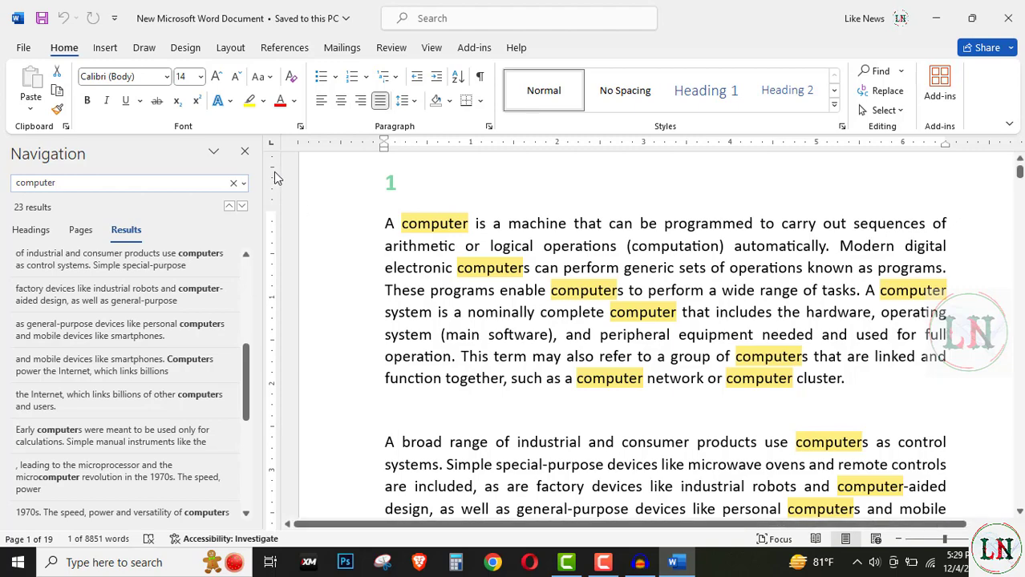
pyautogui.click(245, 151)
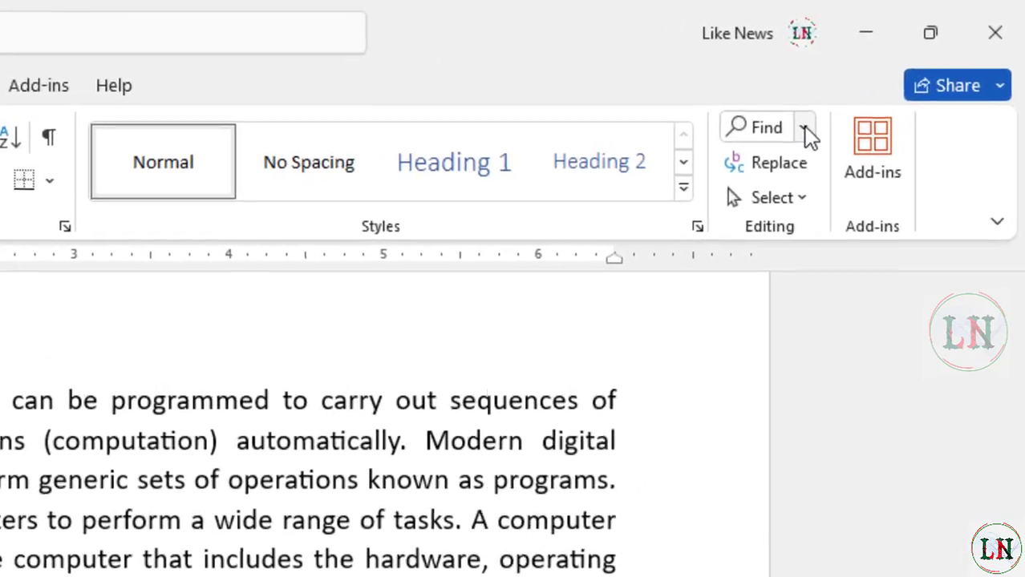
# Step: Use Advanced Find to find the next two occurrences of "computer" in the first paragraph
pyautogui.click(901, 72)
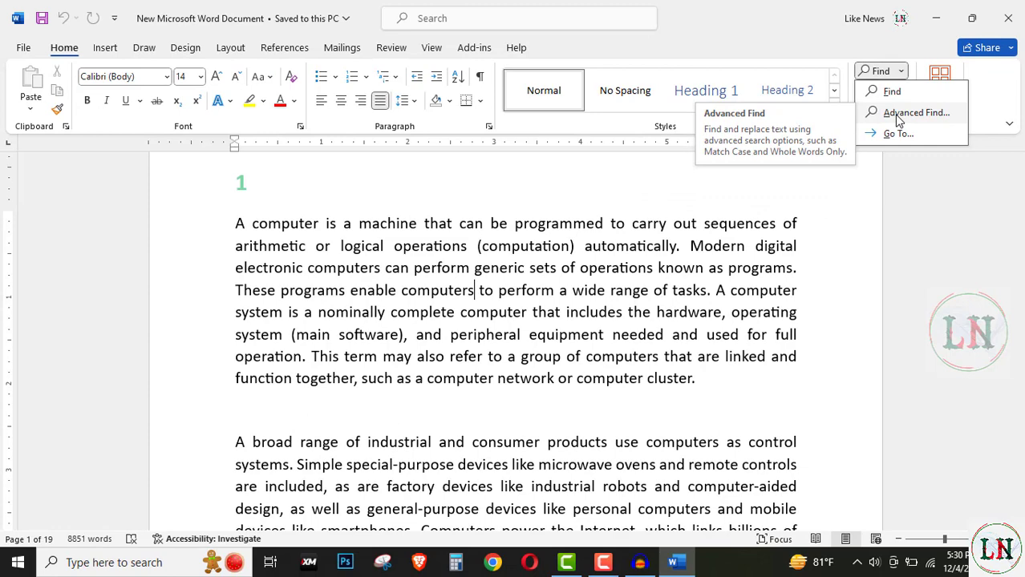
pyautogui.click(897, 113)
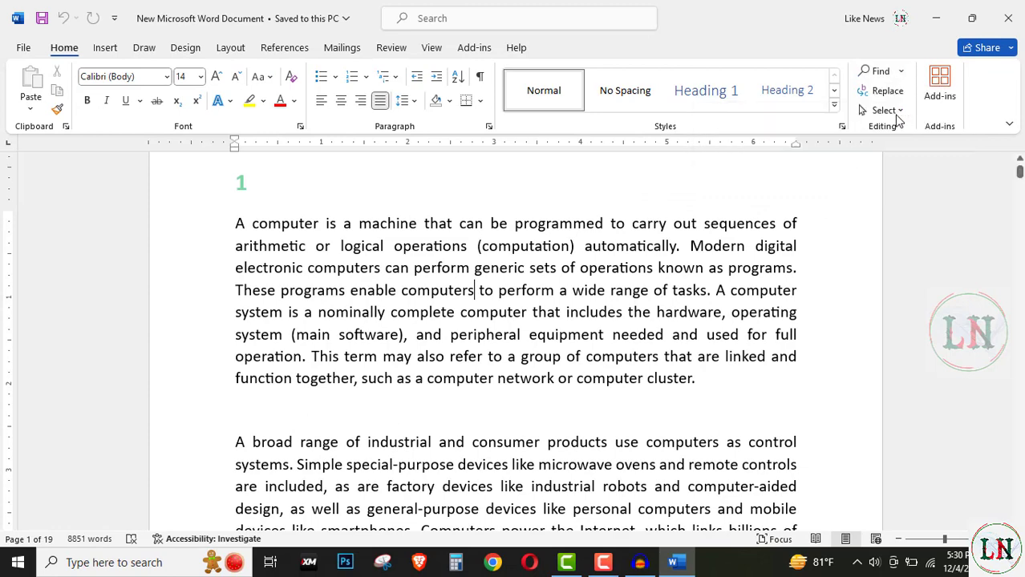
pyautogui.moveTo(538, 60); pyautogui.dragTo(550, 78)
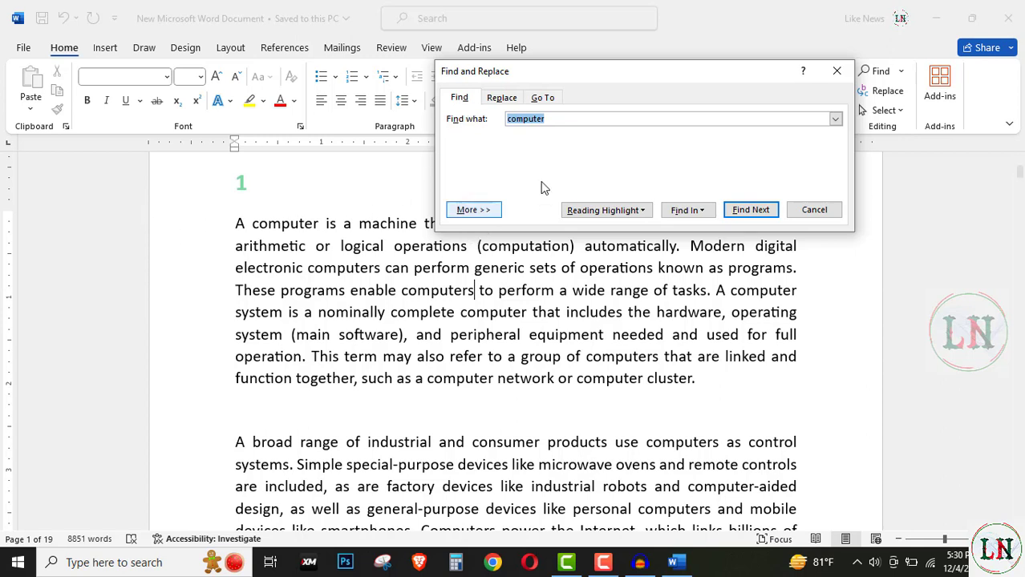
pyautogui.click(561, 122)
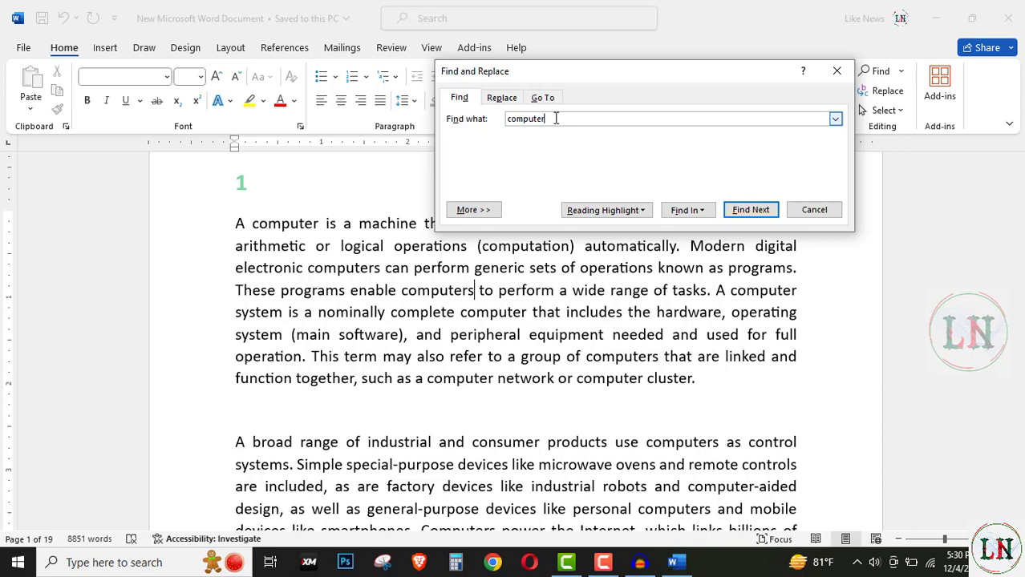
pyautogui.click(751, 211)
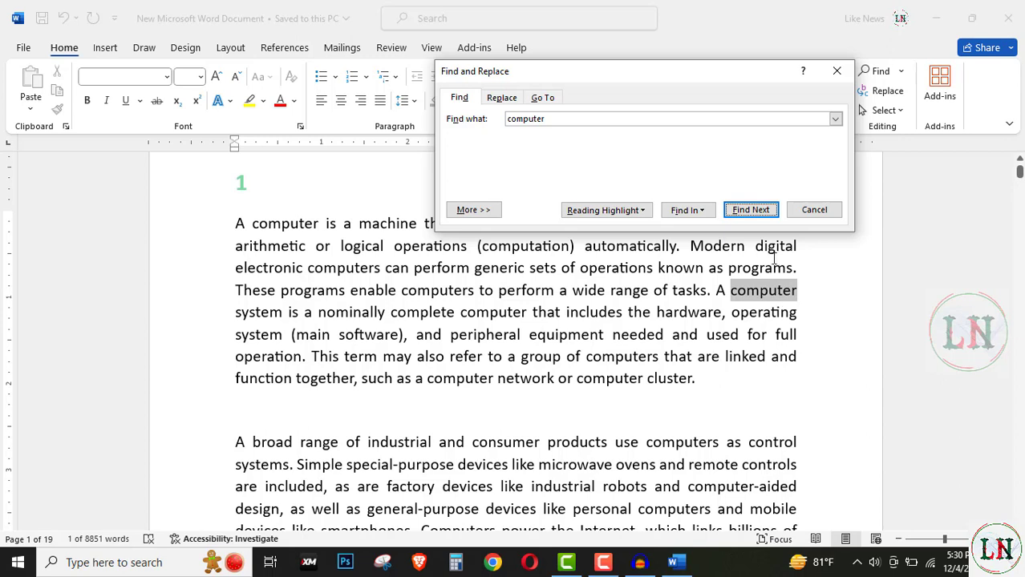
pyautogui.click(750, 210)
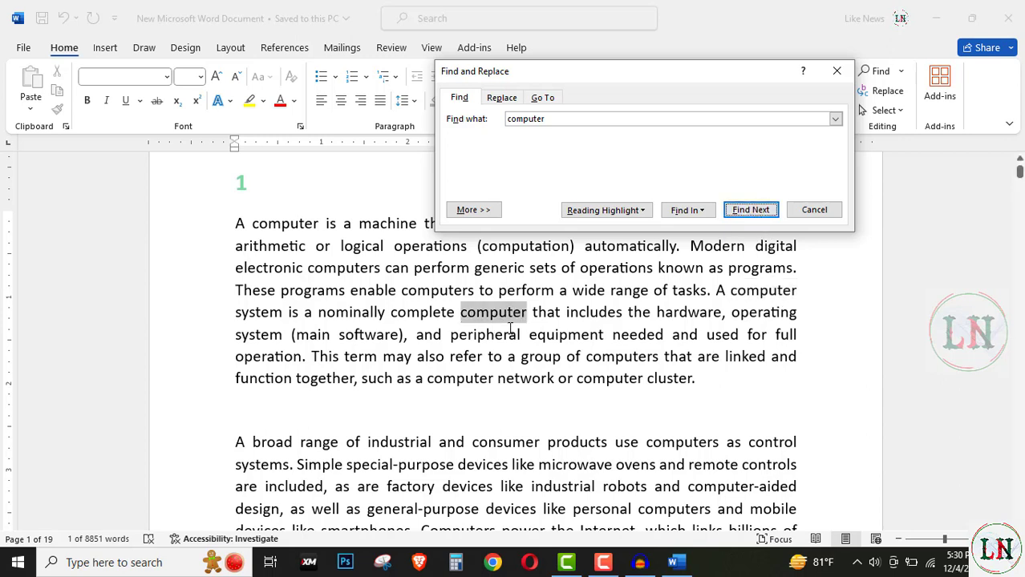
# Step: Set up a text replacement that finds "computer" and replaces it with "laptop"
pyautogui.click(501, 99)
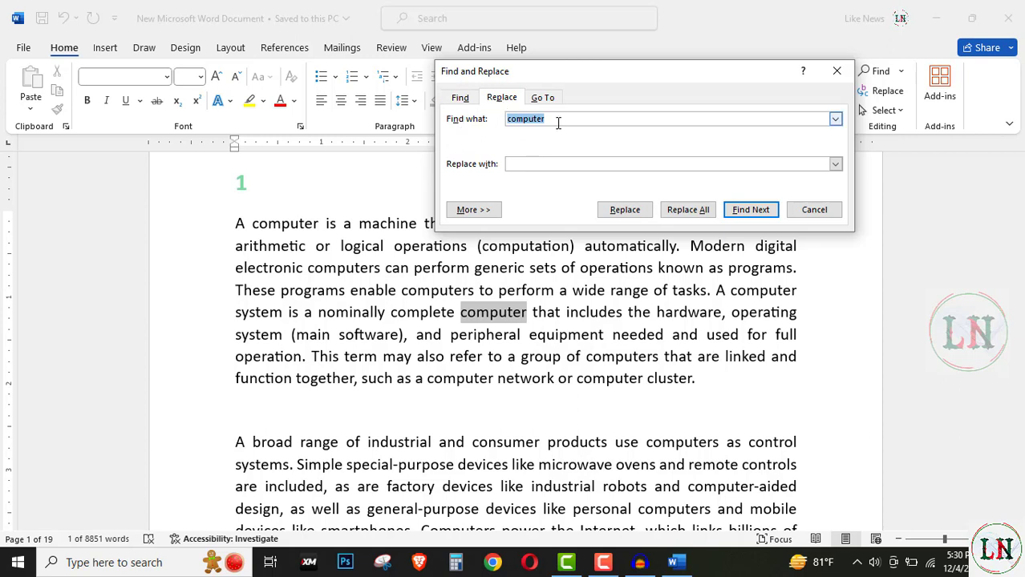
pyautogui.moveTo(558, 123); pyautogui.dragTo(487, 123)
pyautogui.click(563, 116)
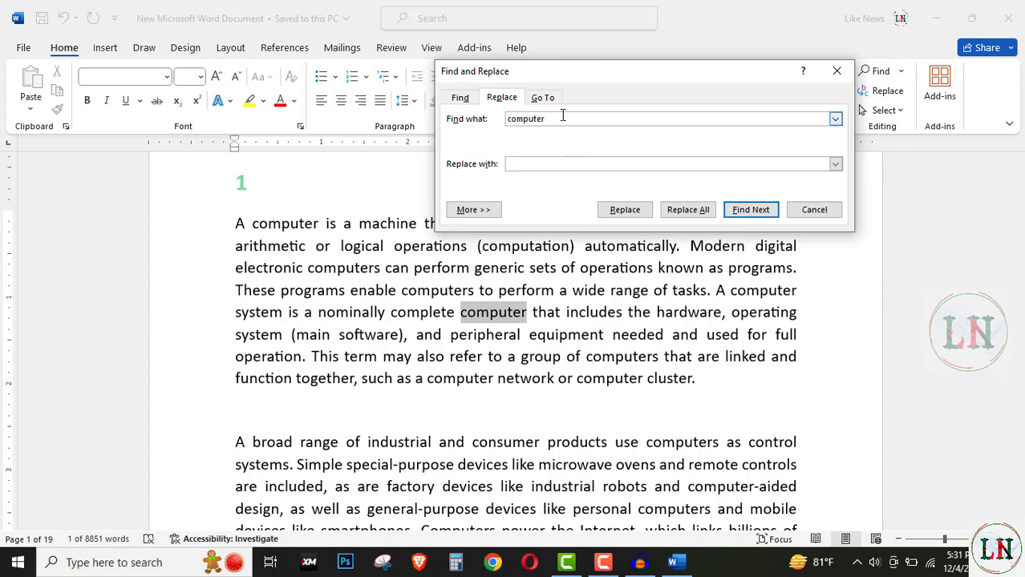
pyautogui.moveTo(562, 116); pyautogui.dragTo(499, 116)
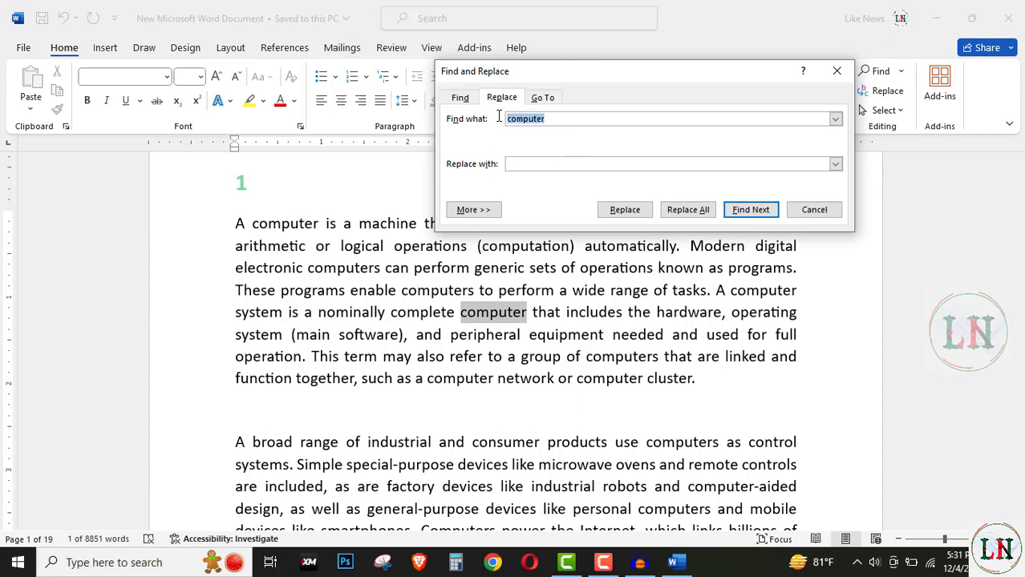
pyautogui.write('compu')
pyautogui.press('BackSpace')
pyautogui.press('BackSpace')
pyautogui.press('BackSpace')
pyautogui.press('BackSpace')
pyautogui.write('omputer')
pyautogui.click(537, 162)
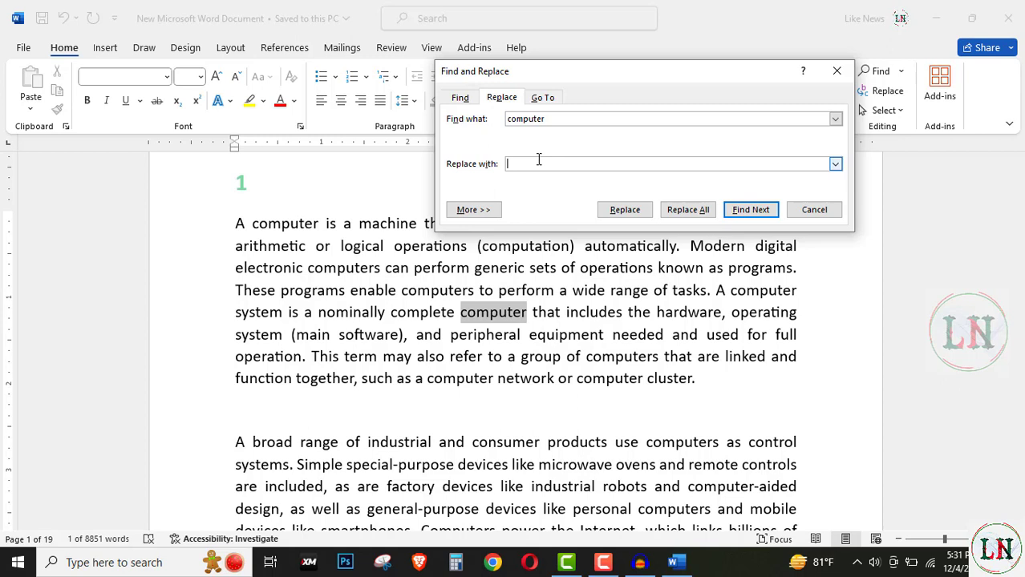
pyautogui.write('laptop')
# Step: Find and replace the next single occurrence of "computer" with "laptop", and replace all remaining occurrences throughout the document
pyautogui.click(749, 210)
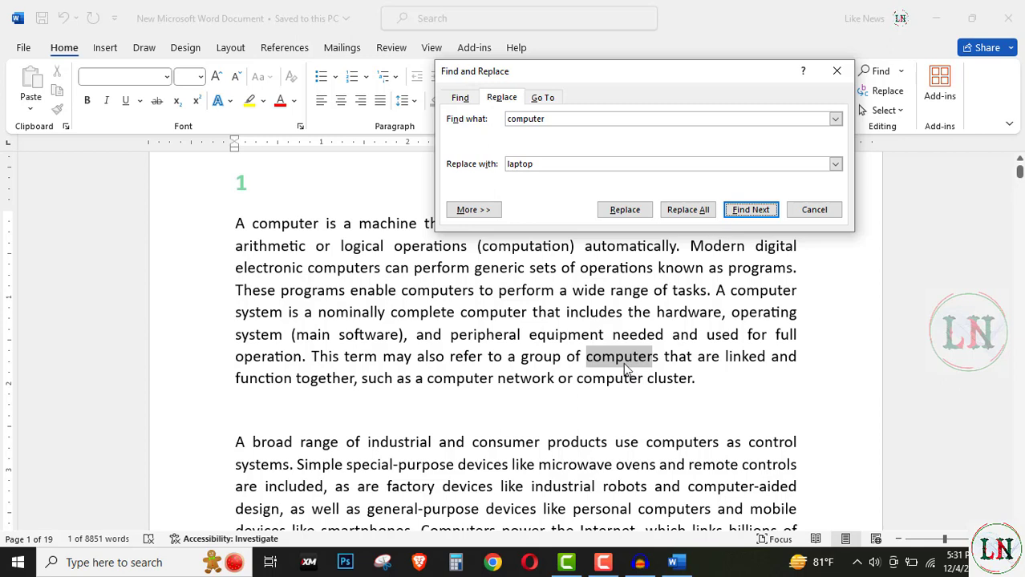
pyautogui.hotkey('alt', 'r')
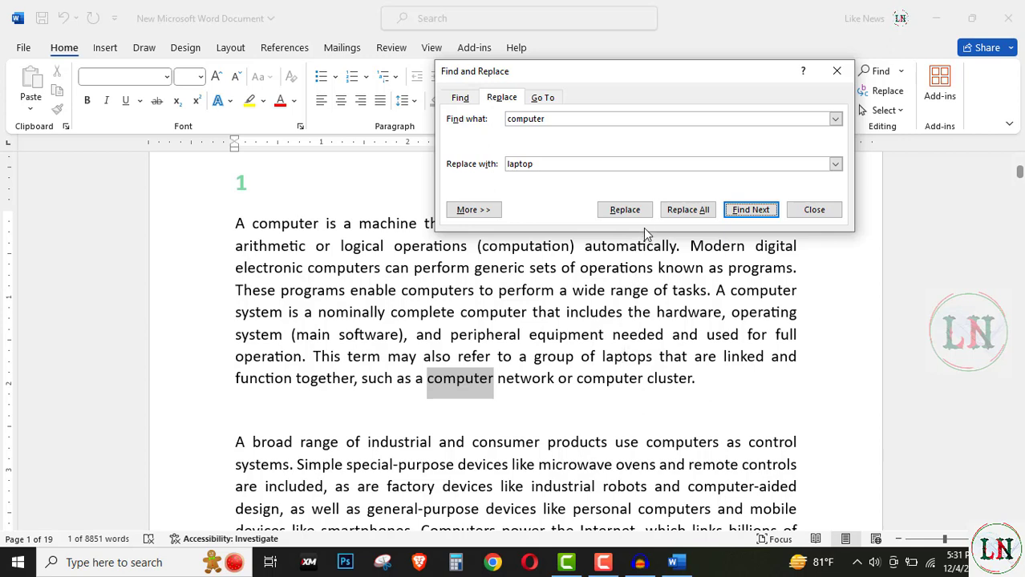
pyautogui.click(688, 210)
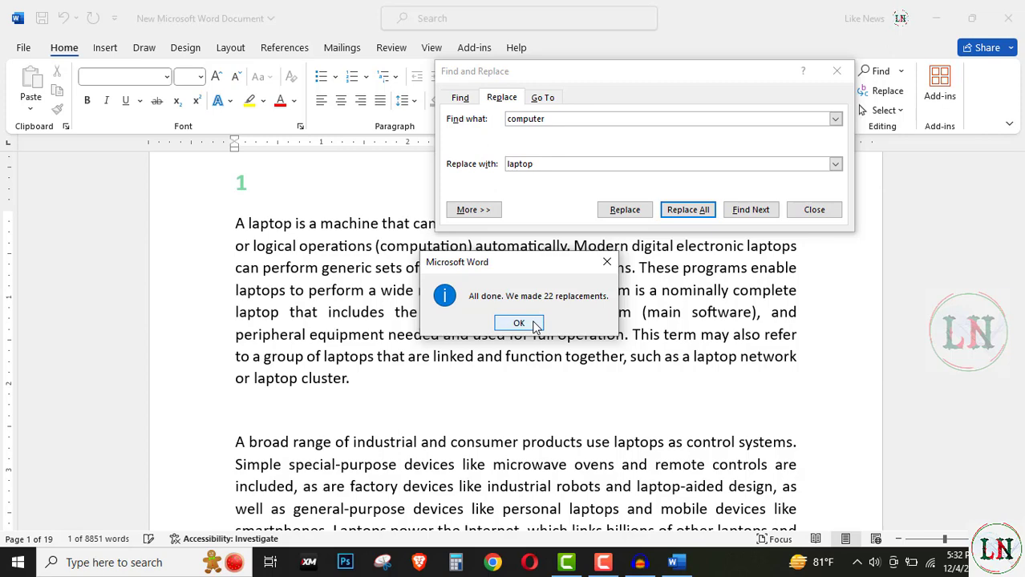
pyautogui.click(518, 323)
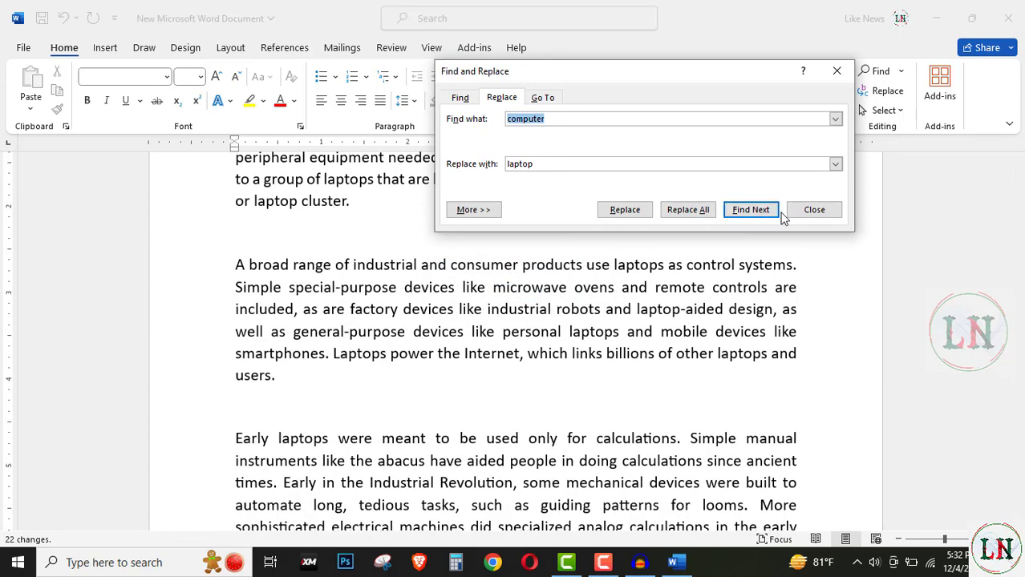
# Step: Close the Find and Replace dialog and review the replaced words in the opening paragraphs
pyautogui.click(814, 209)
pyautogui.scroll(5, 665, 377)
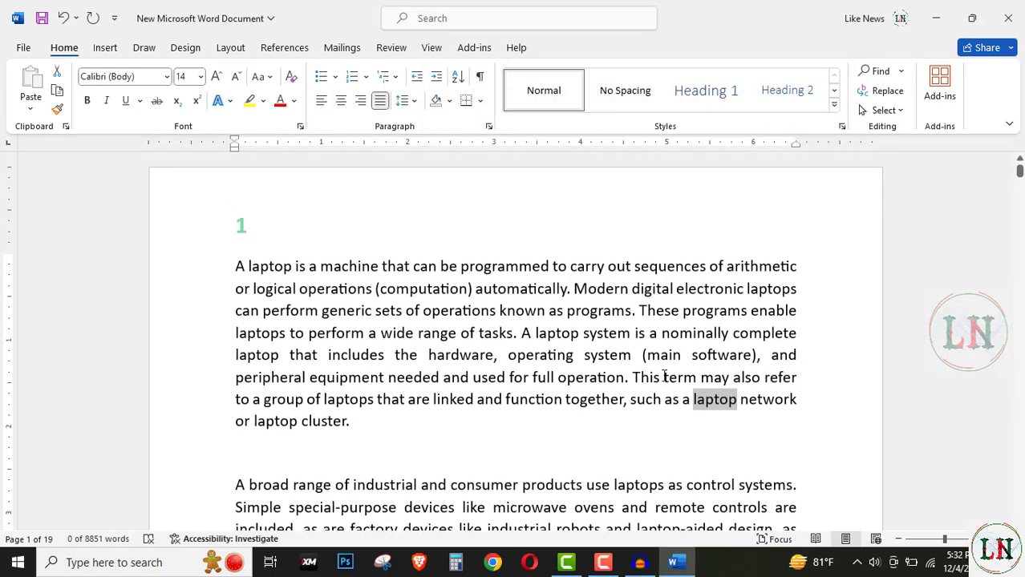
pyautogui.scroll(-1, 533, 412)
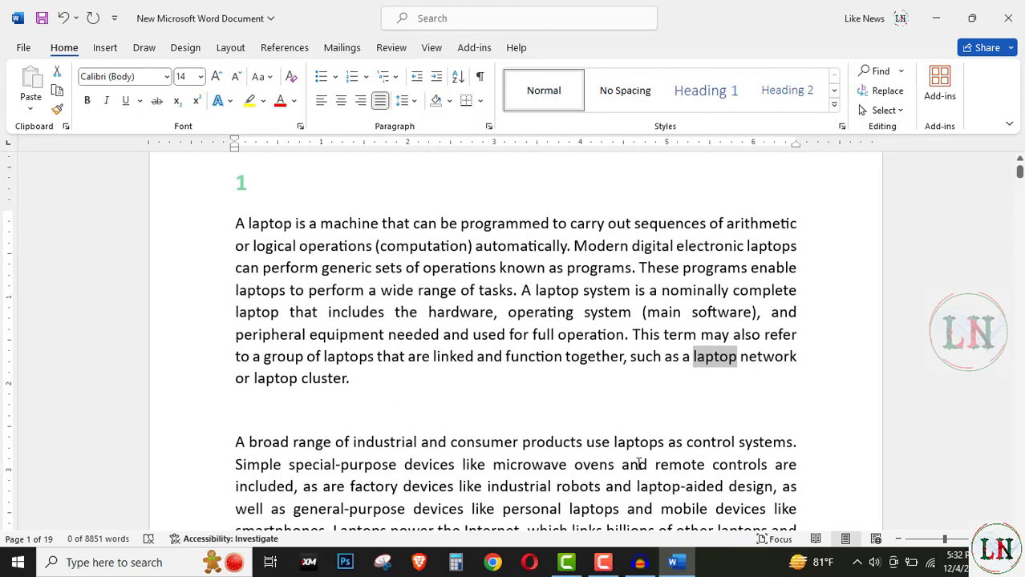
pyautogui.scroll(-1, 706, 337)
pyautogui.scroll(2, 698, 325)
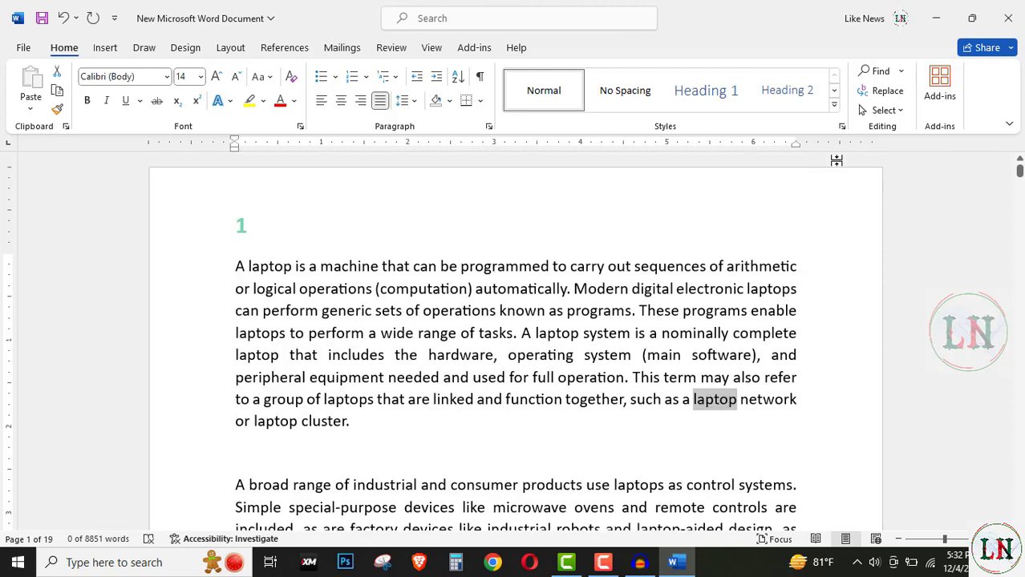
# Step: Open the Go To options, review the kinds of locations available to jump to, and close the dialog
pyautogui.click(899, 71)
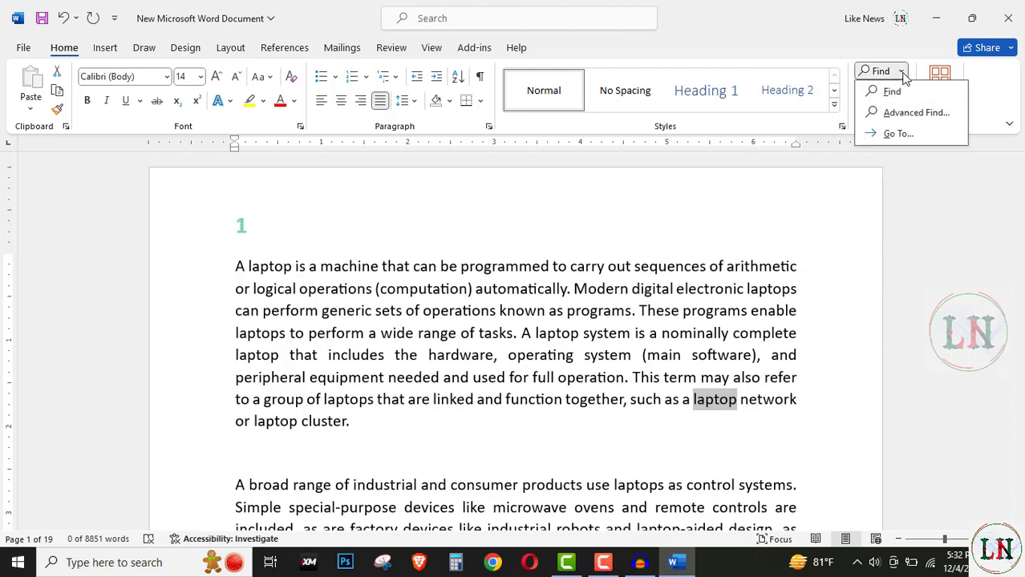
pyautogui.click(894, 135)
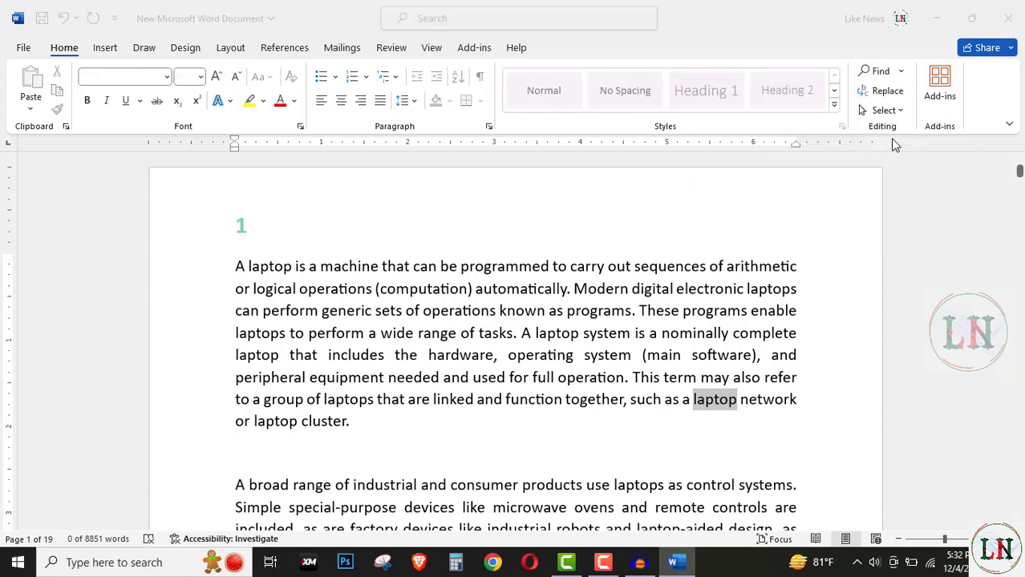
pyautogui.moveTo(506, 195); pyautogui.dragTo(574, 161)
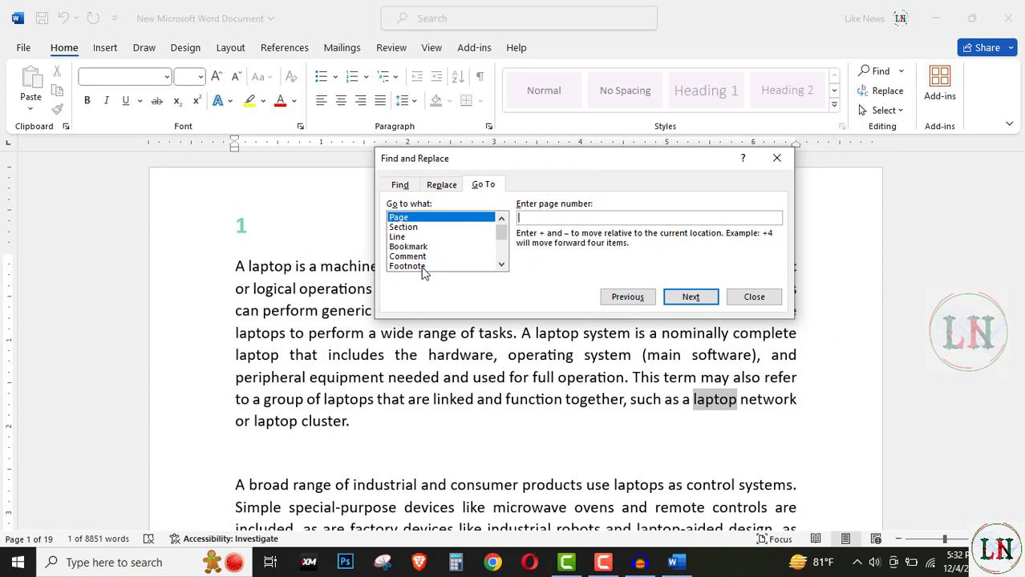
pyautogui.scroll(-1, 424, 271)
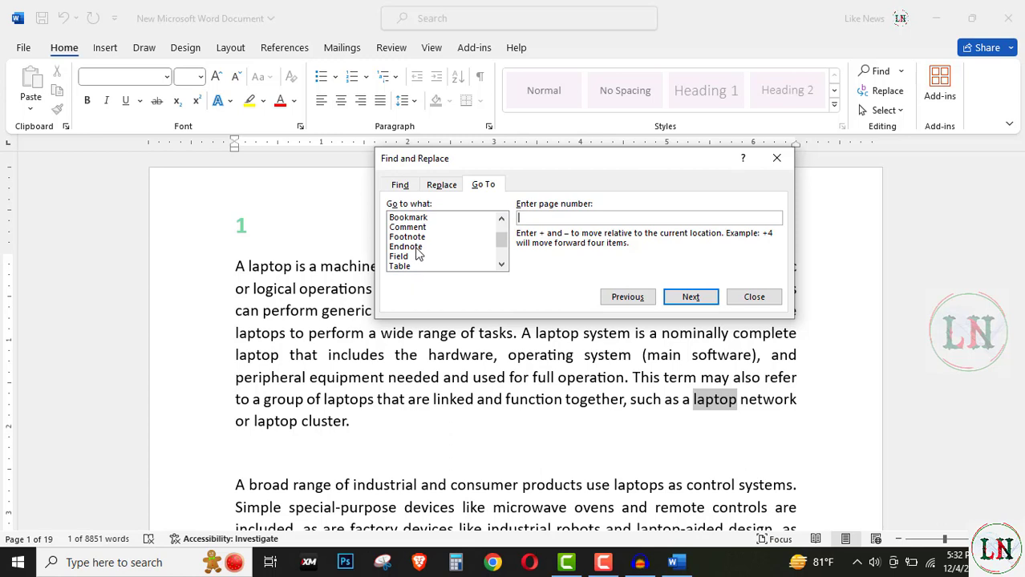
pyautogui.scroll(1, 413, 255)
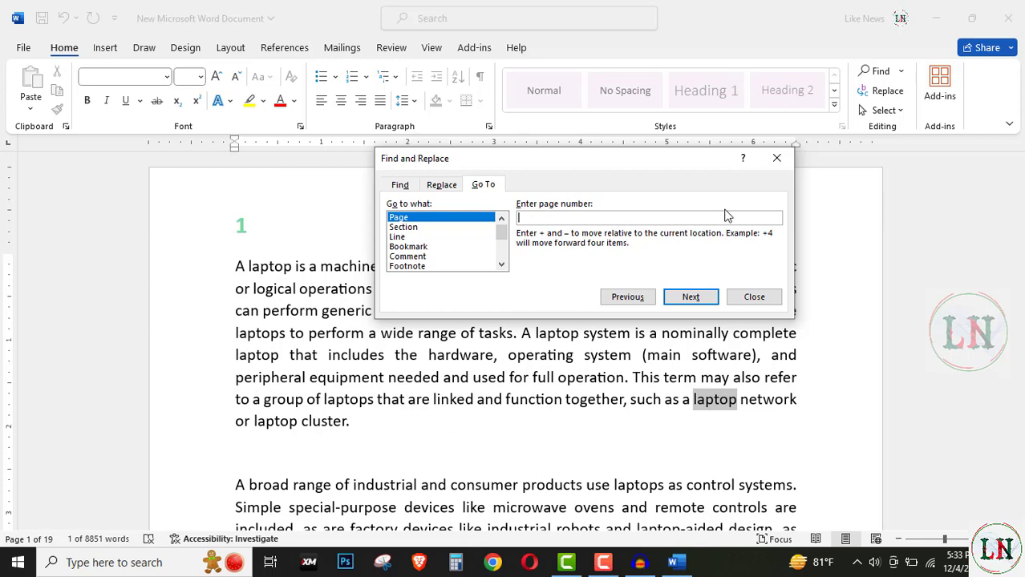
pyautogui.click(776, 158)
# Step: Use Go To to jump to page 15 of the document, and close the dialog
pyautogui.scroll(-10, 722, 428)
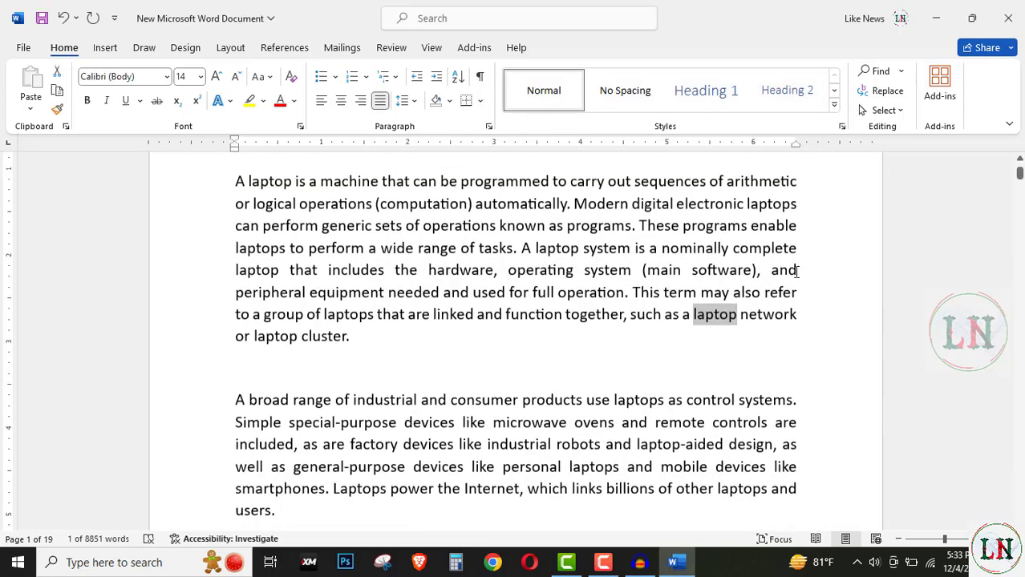
pyautogui.scroll(8, 722, 427)
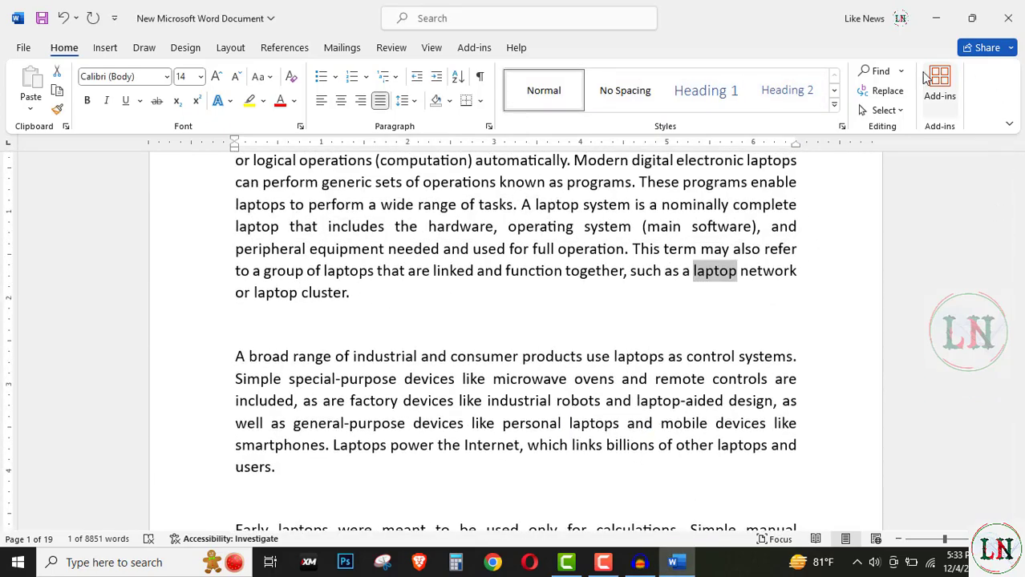
pyautogui.click(900, 72)
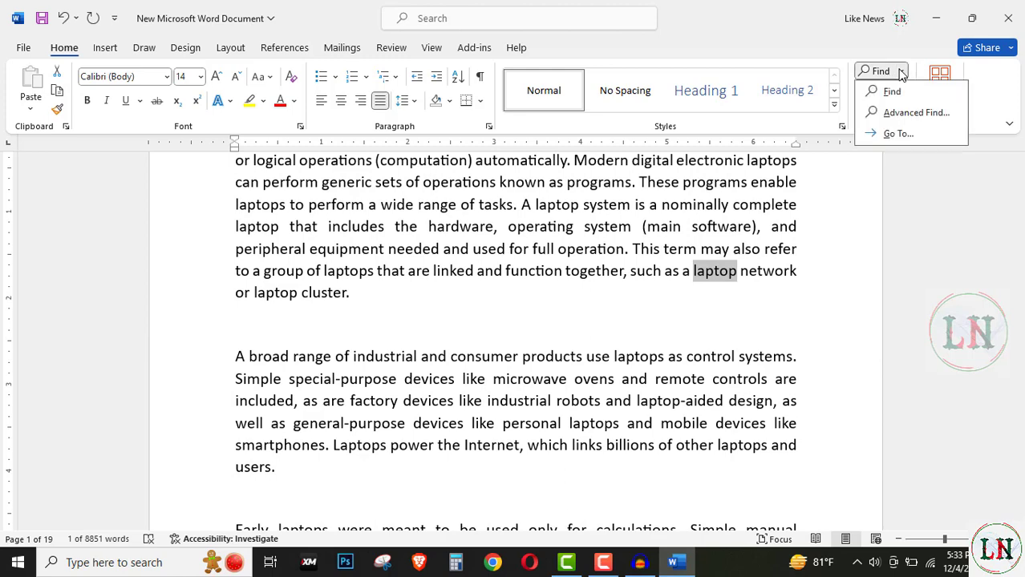
pyautogui.click(891, 138)
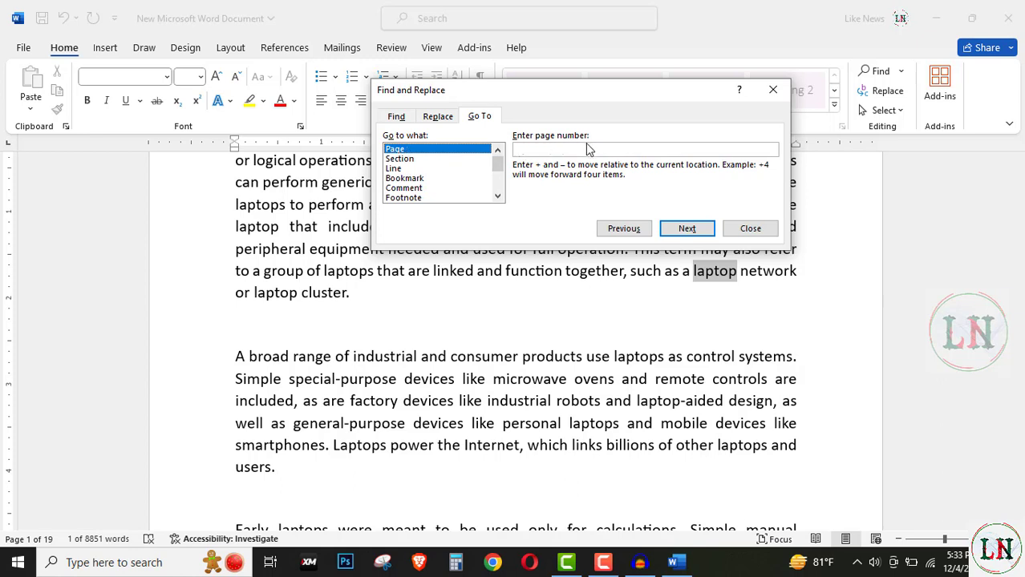
pyautogui.click(574, 147)
pyautogui.write('15')
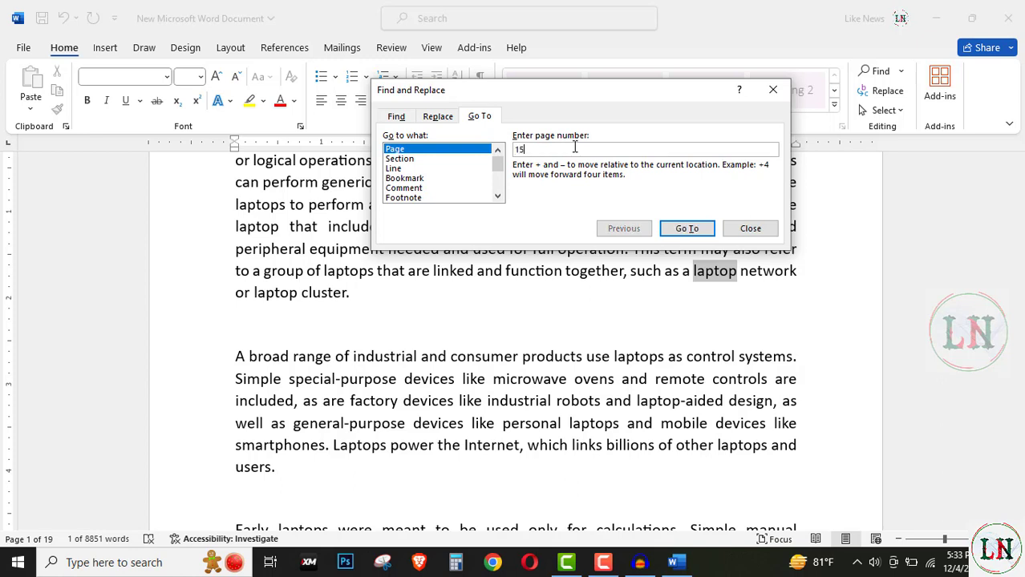
pyautogui.click(685, 230)
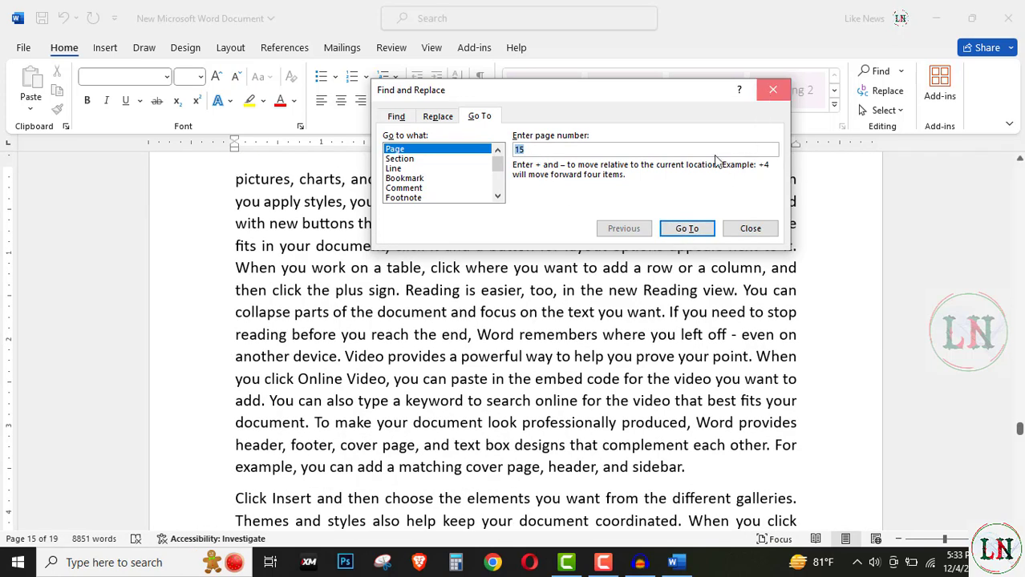
pyautogui.press('Escape')
# Step: Examine the page heading, the text and the current page indicator to verify the jump's destination
pyautogui.scroll(2, 381, 379)
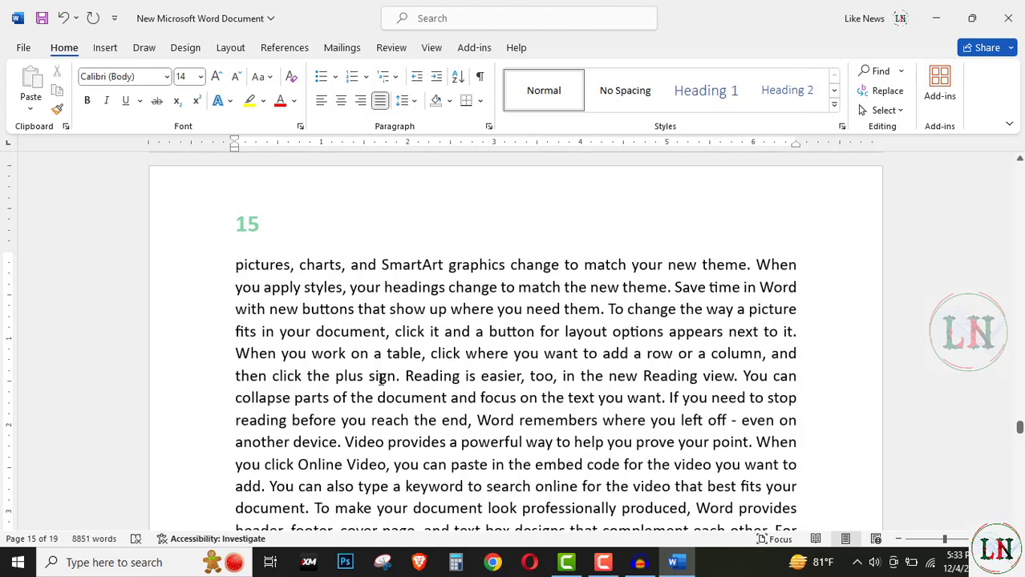
pyautogui.scroll(-1, 380, 380)
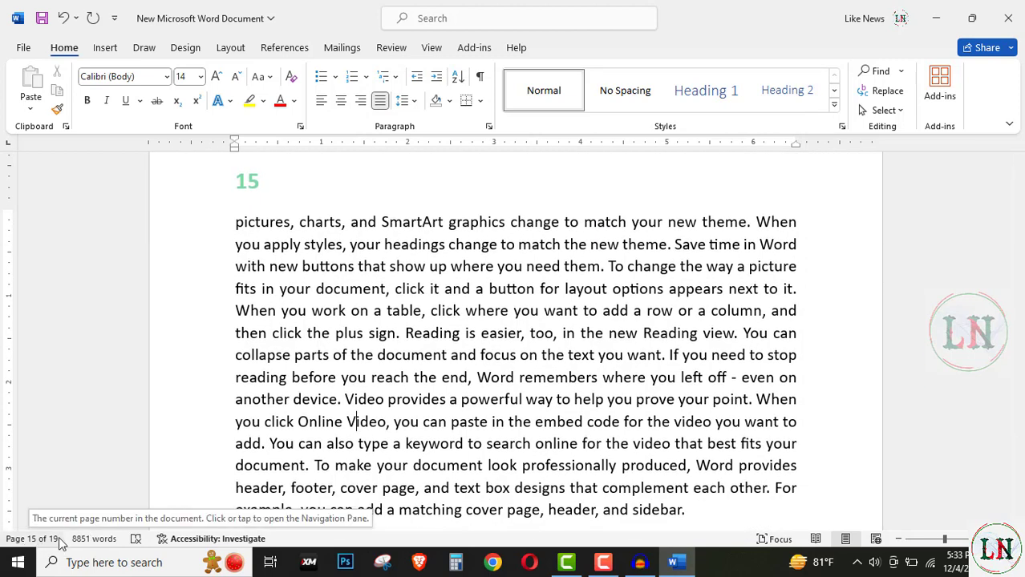
pyautogui.scroll(1, 415, 353)
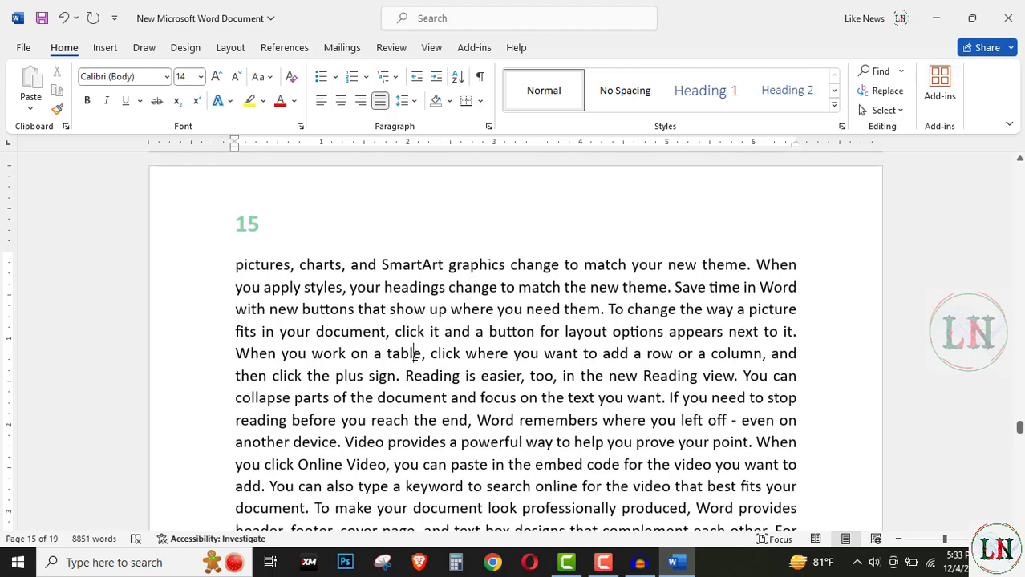
pyautogui.click(898, 74)
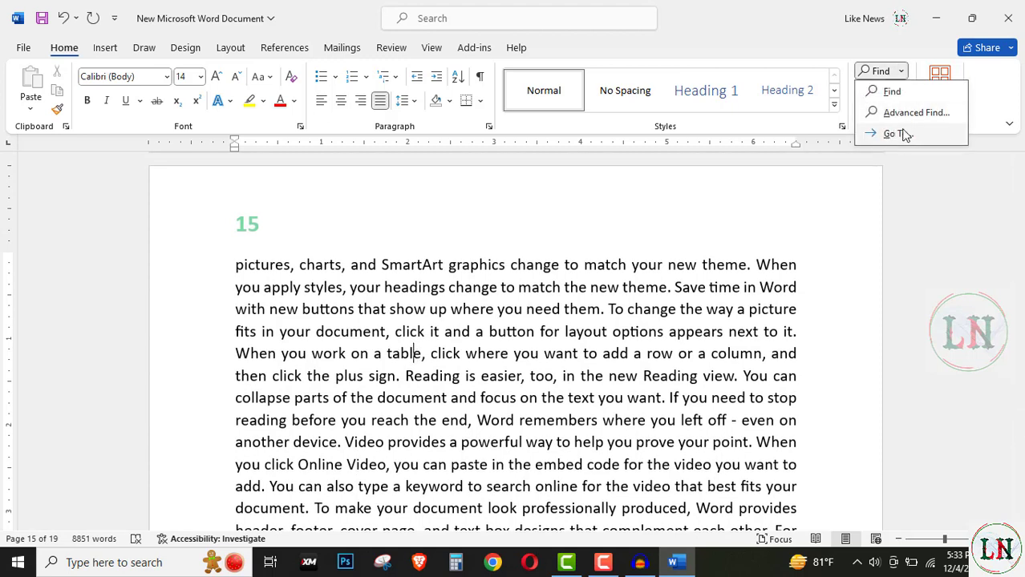
pyautogui.click(598, 293)
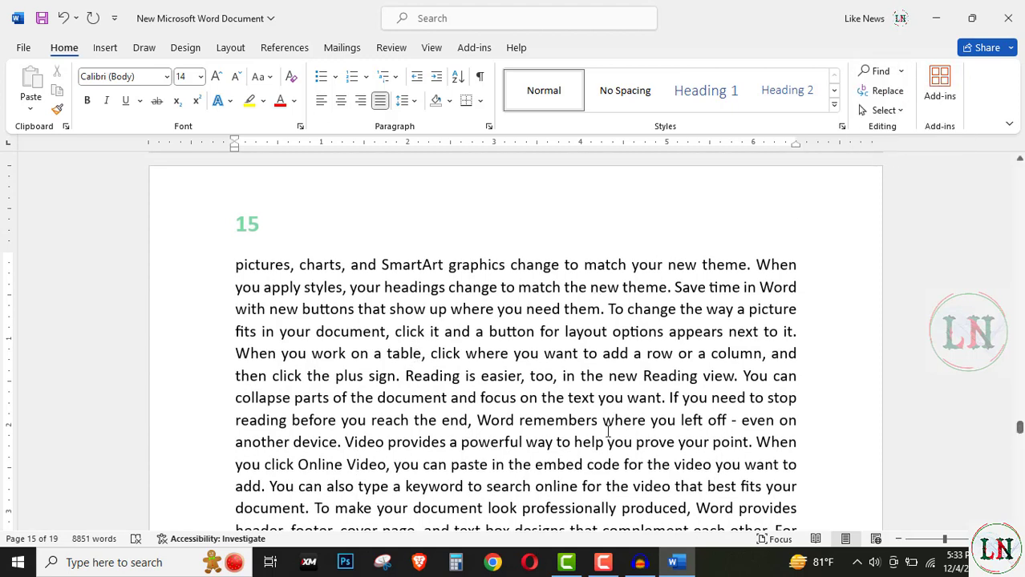
pyautogui.scroll(1, 608, 433)
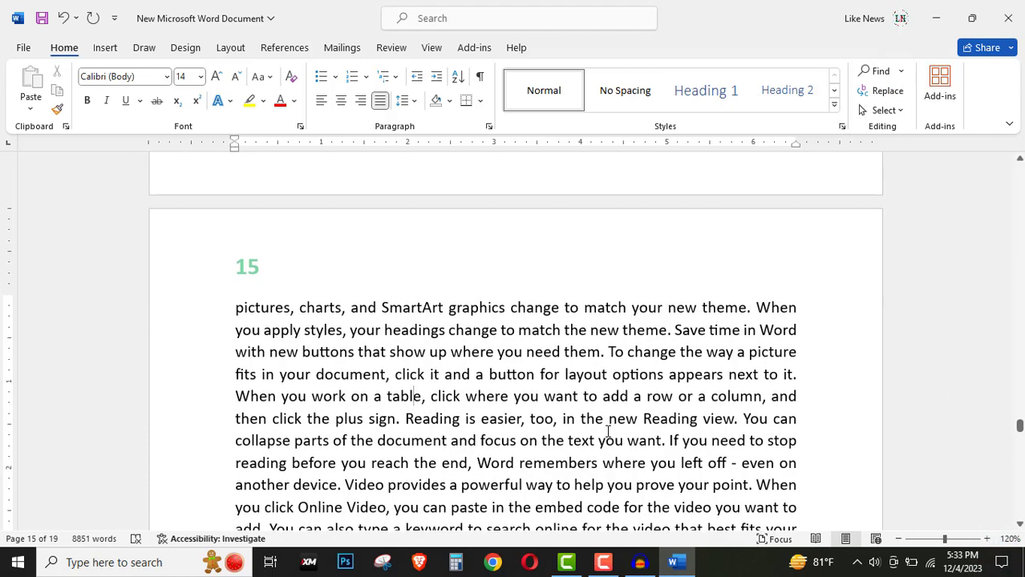